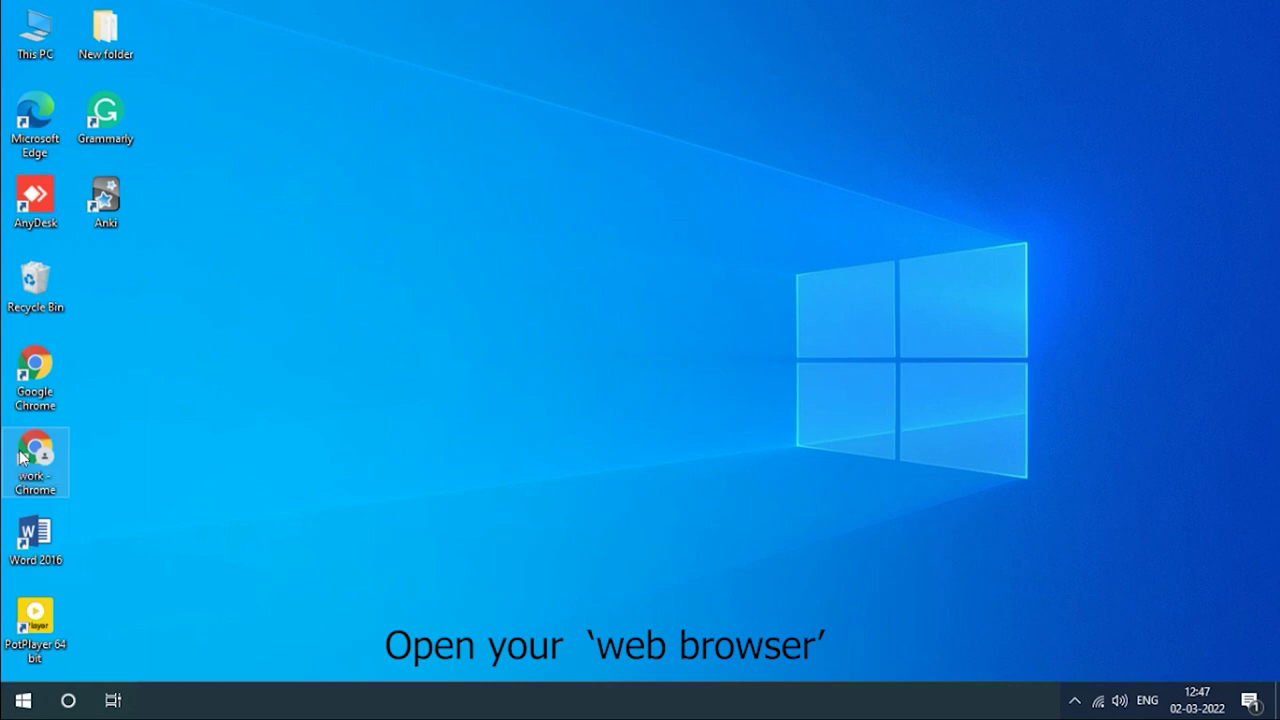
Open Chrome and load 192.168.8.200 to reach the OLT login page.
double_click(22, 458)
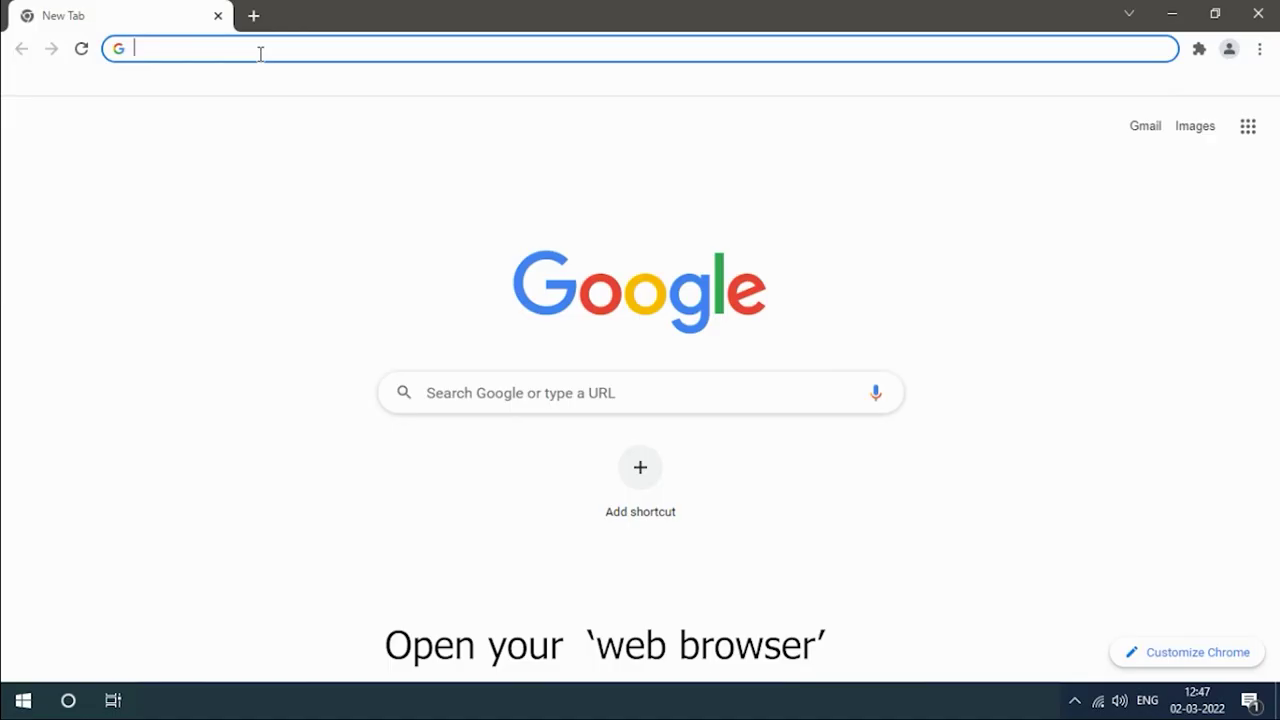
type("19")
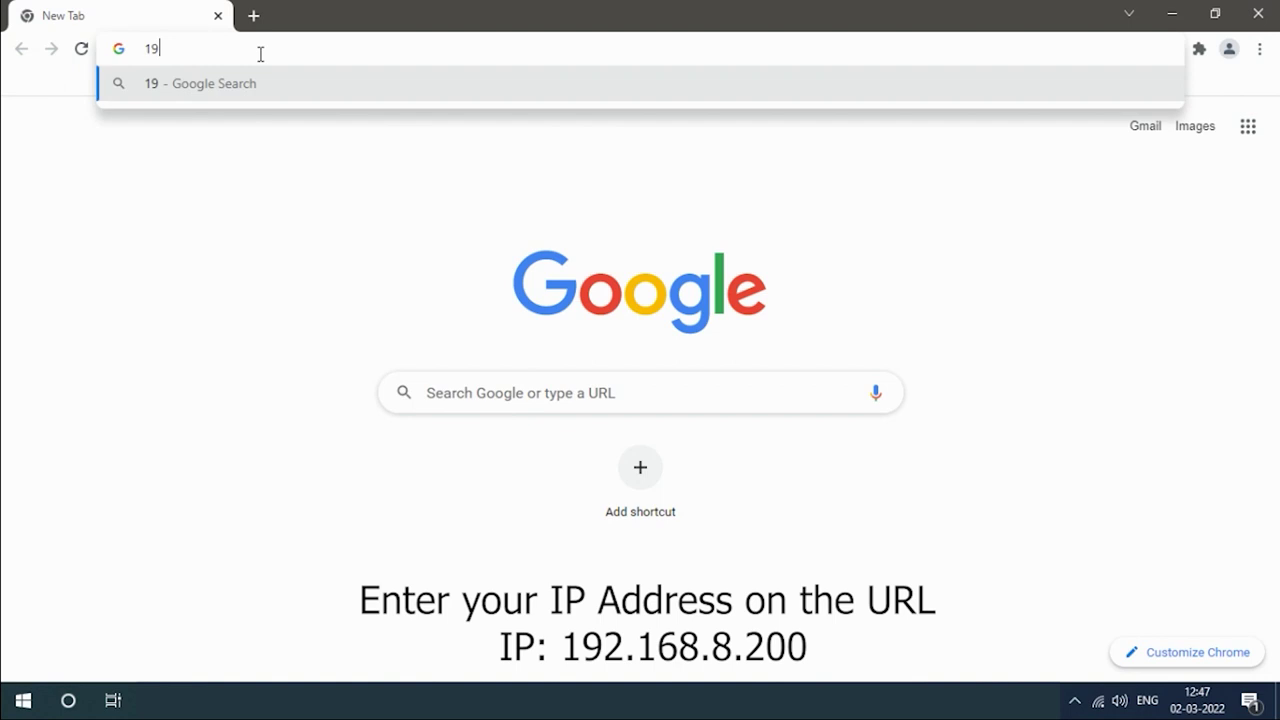
type("2.")
type("168")
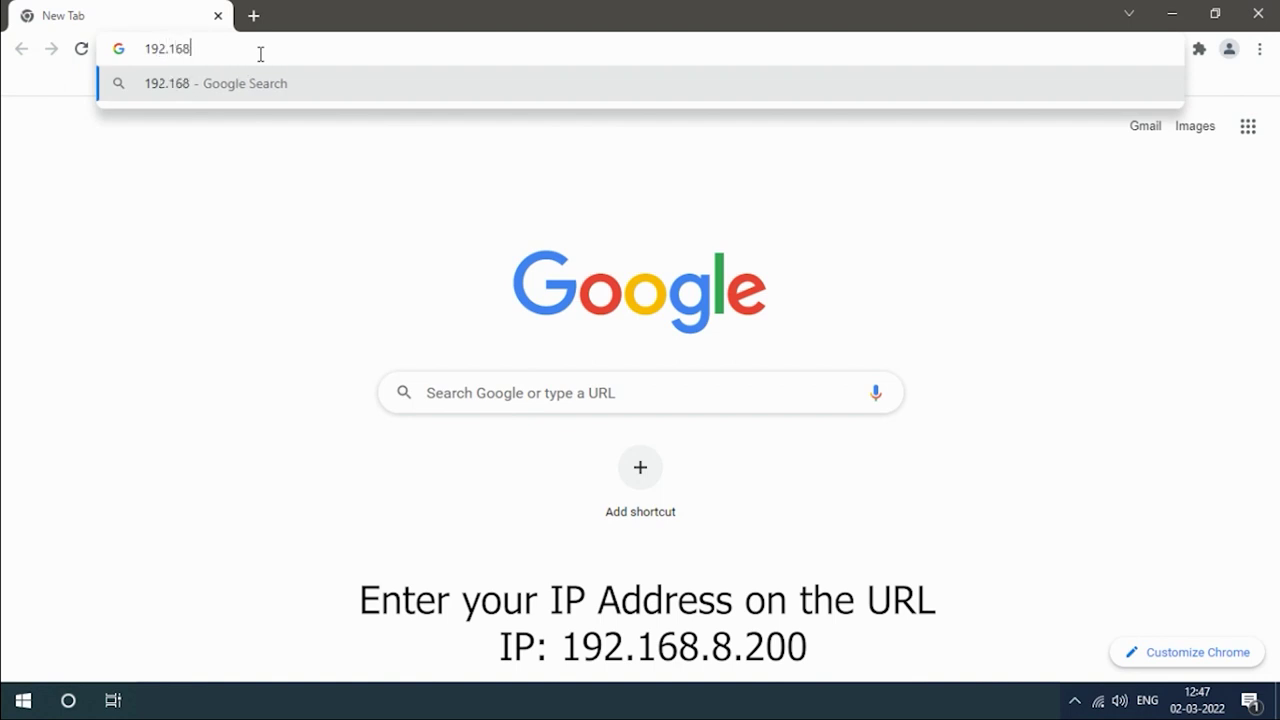
type(".8")
type(".20")
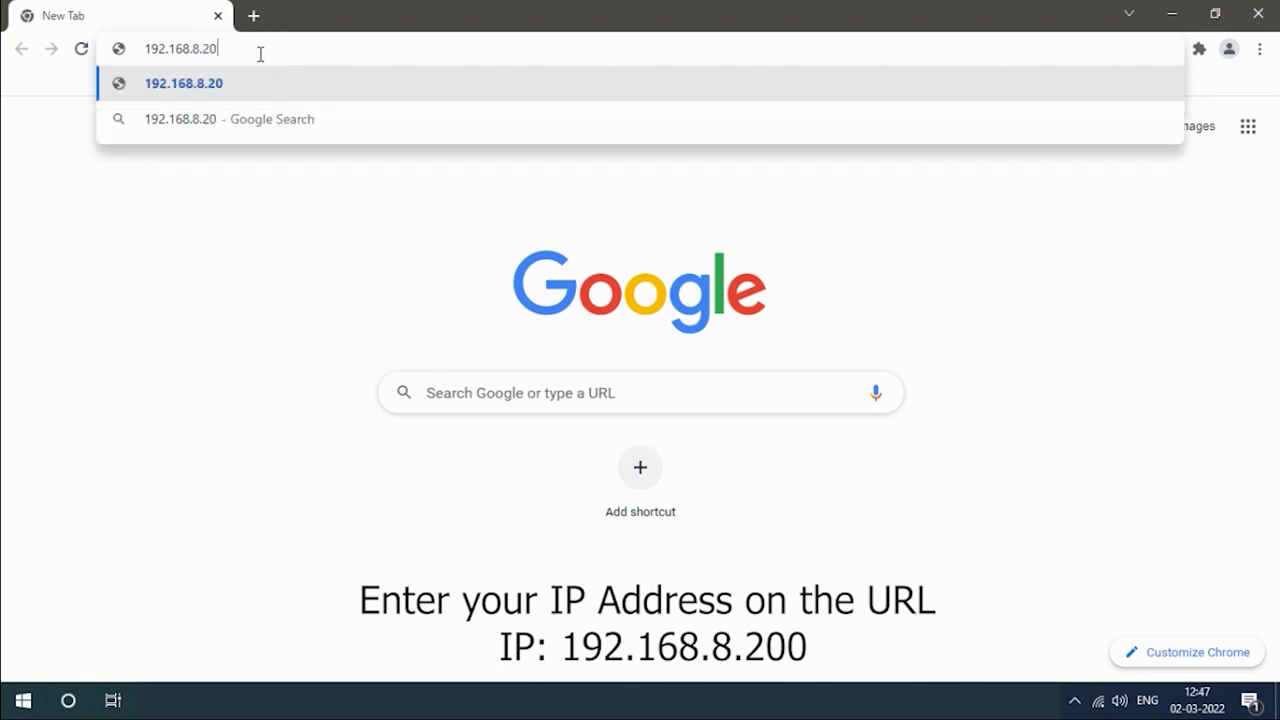
type("0")
key("Return")
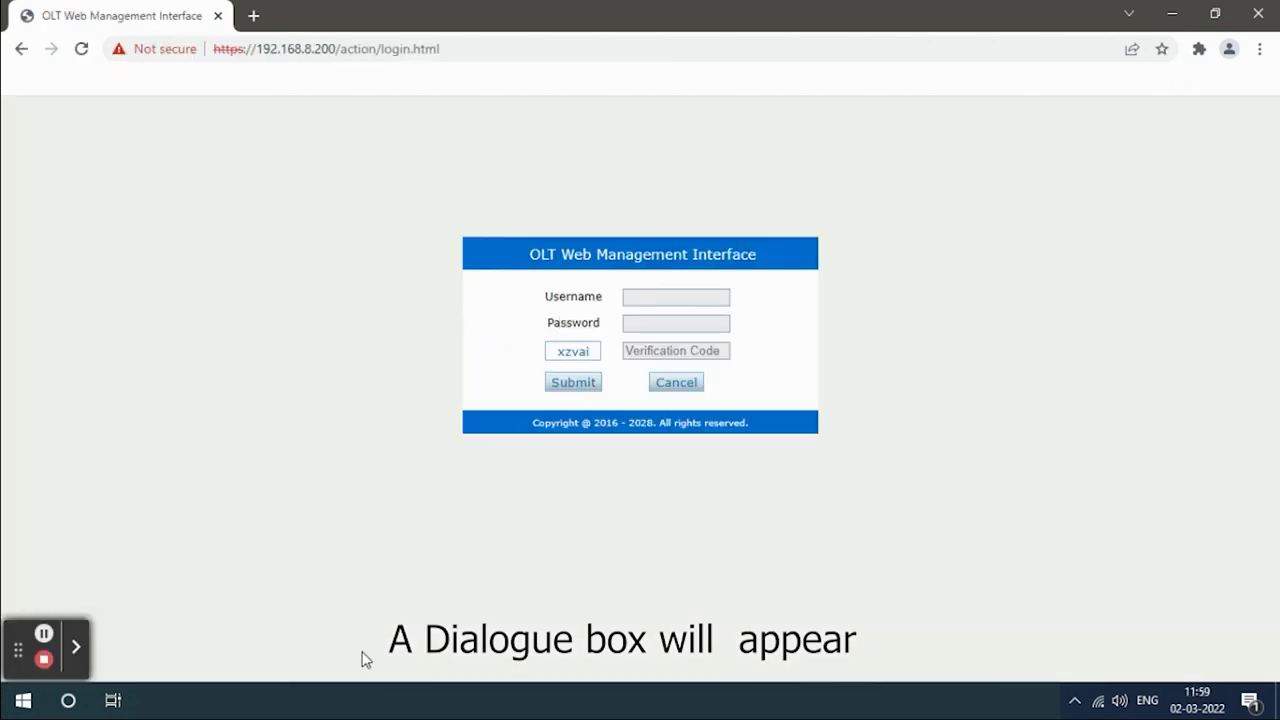
left_click(628, 297)
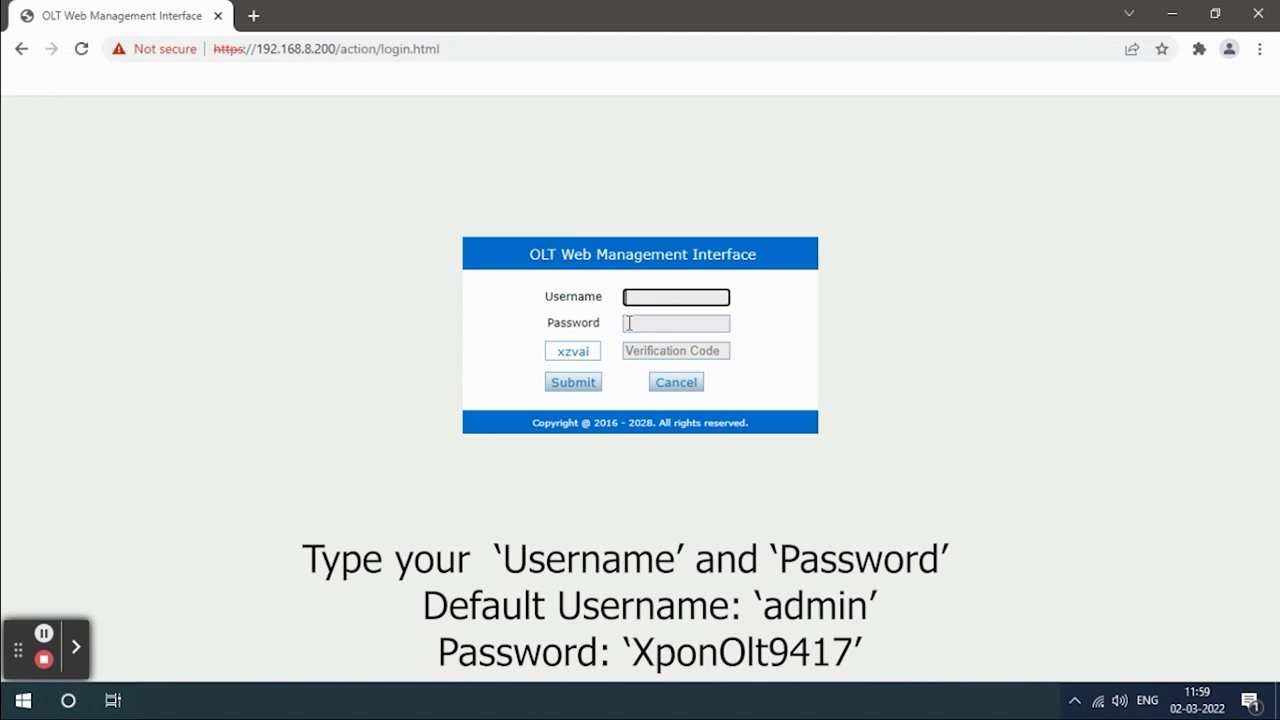
left_click(681, 322)
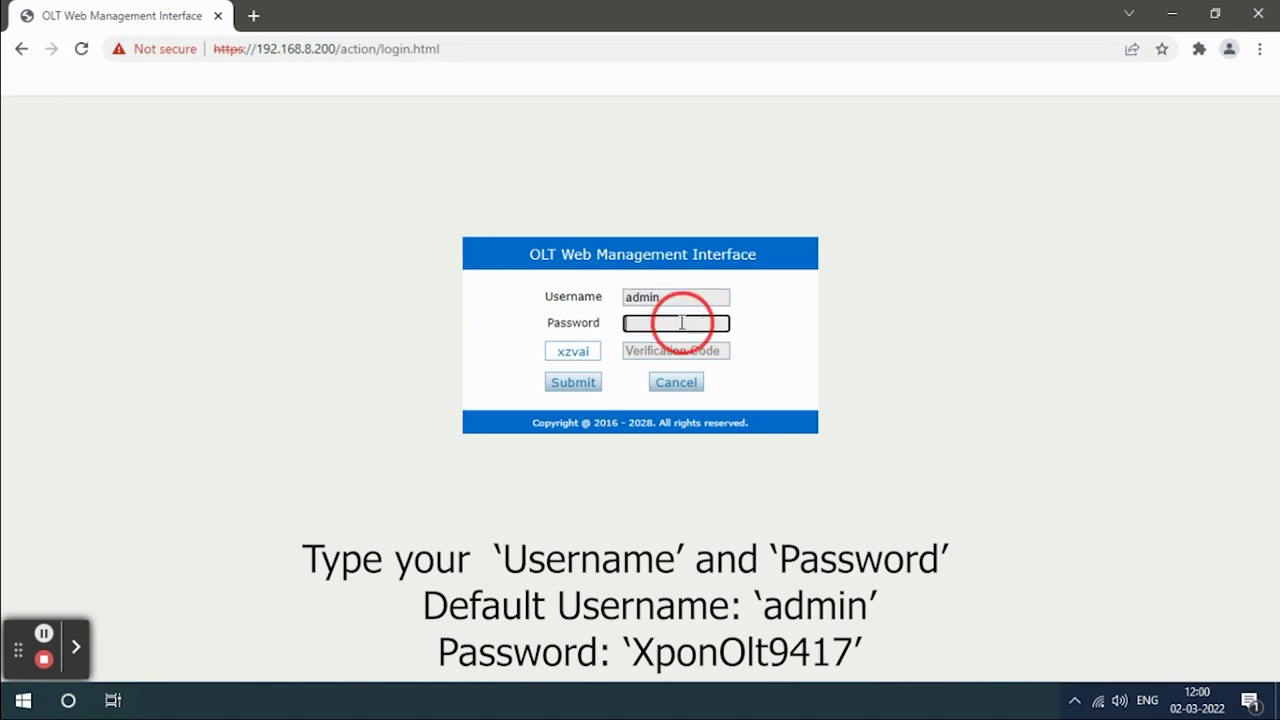
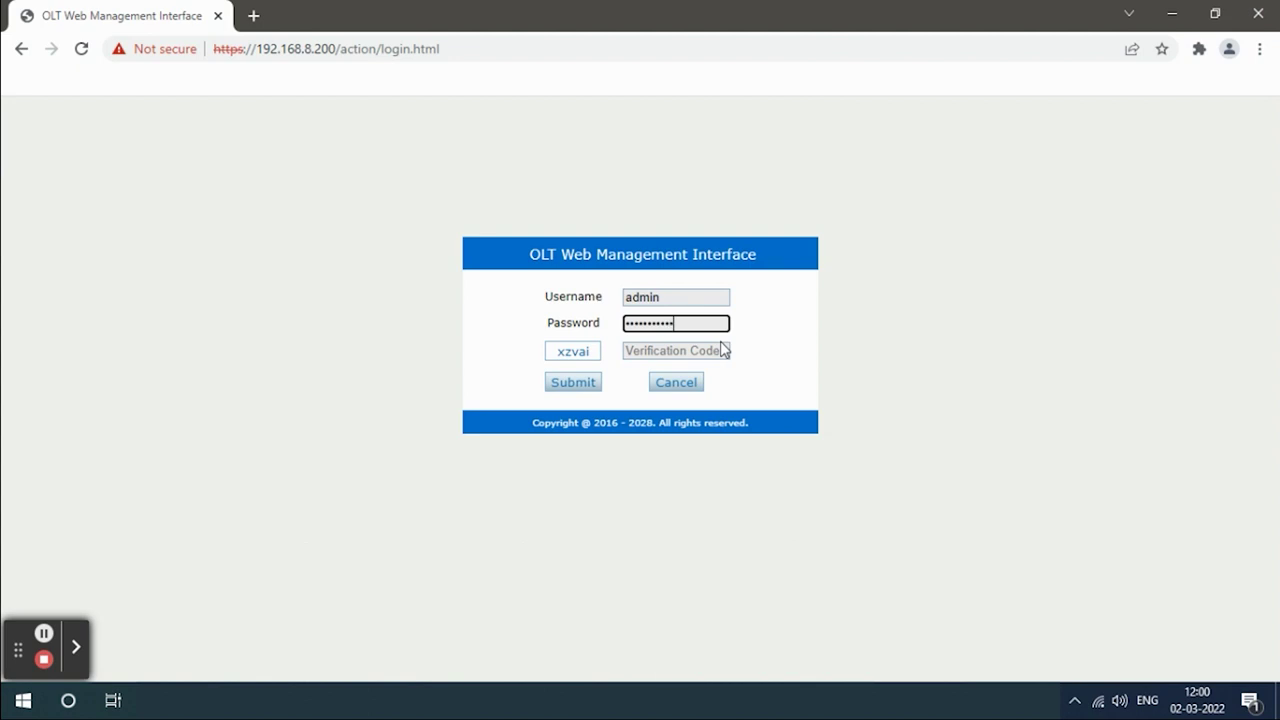
left_click(676, 350)
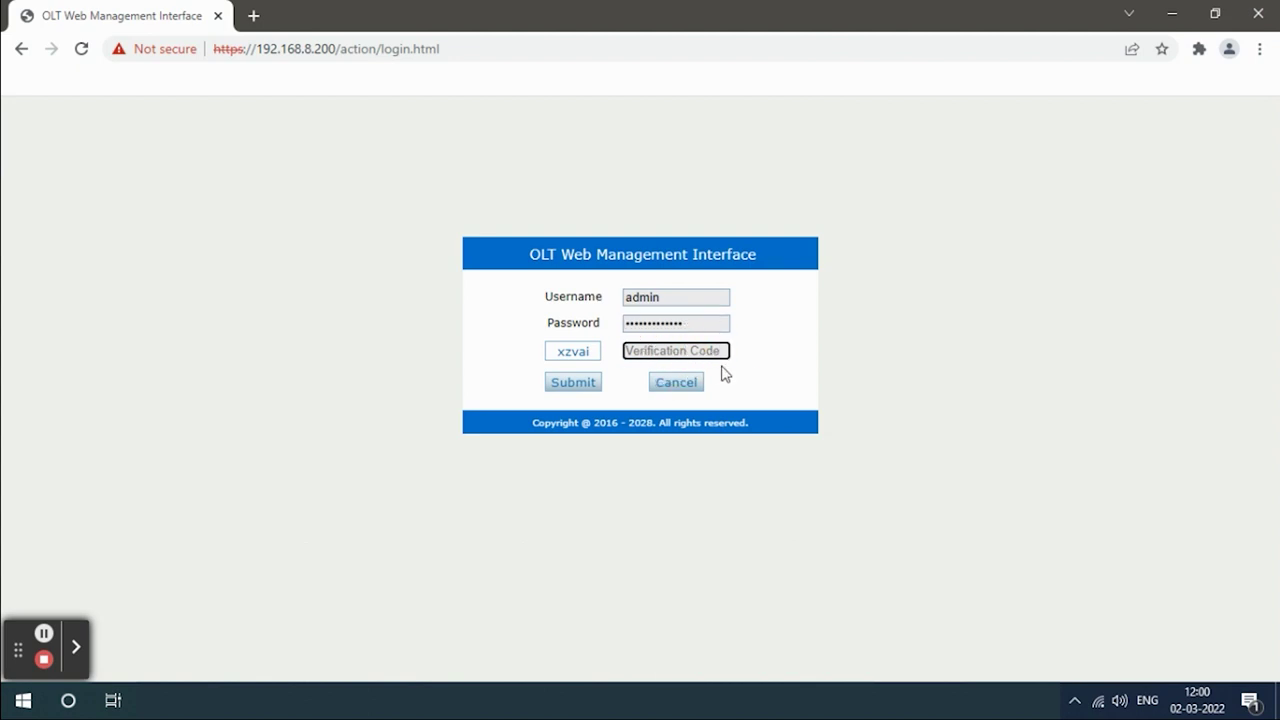
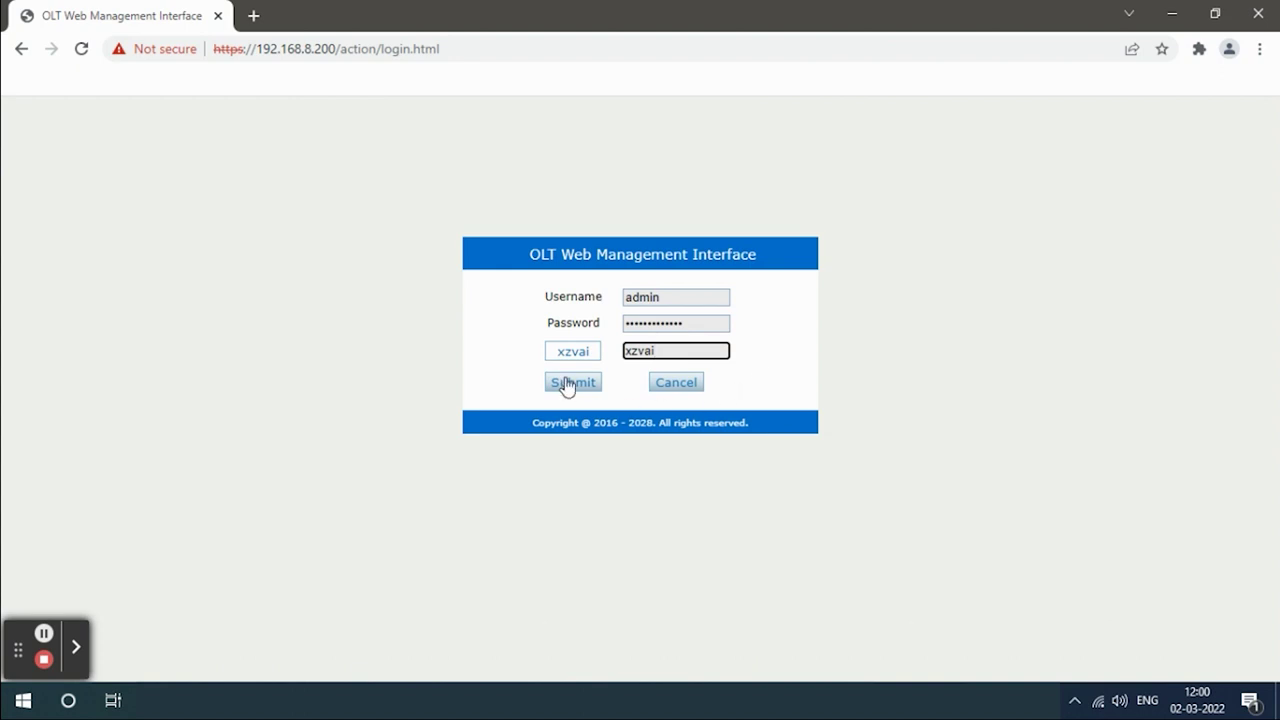
left_click(569, 383)
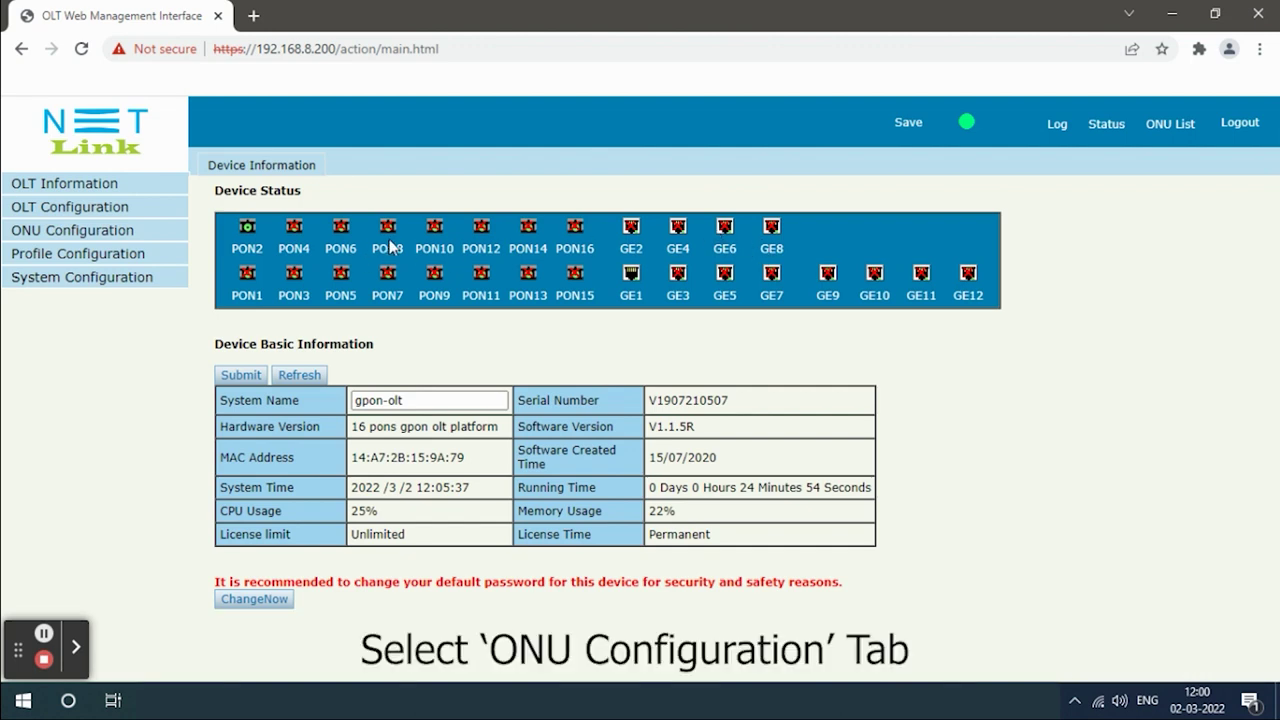
Open ONU Configuration to show the ONU authentication list for PON1.
left_click(108, 232)
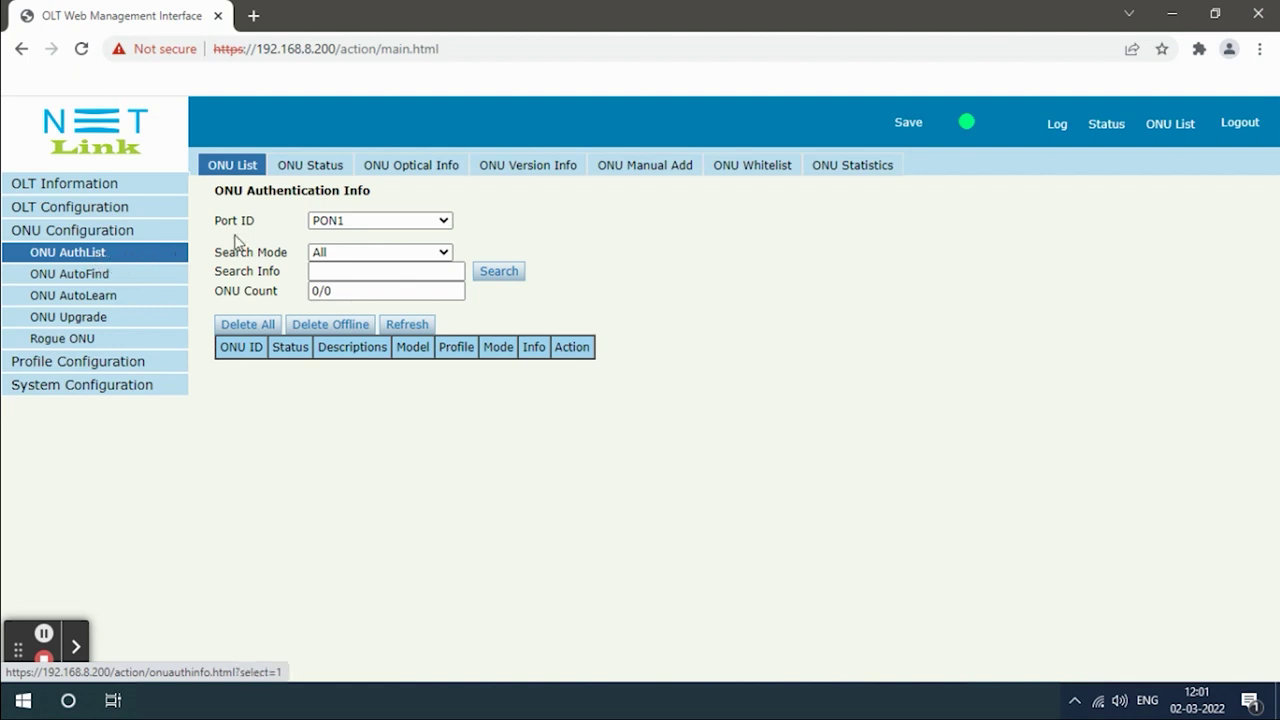
Switch the Port ID to PON2 to list its two online ONUs.
left_click(440, 220)
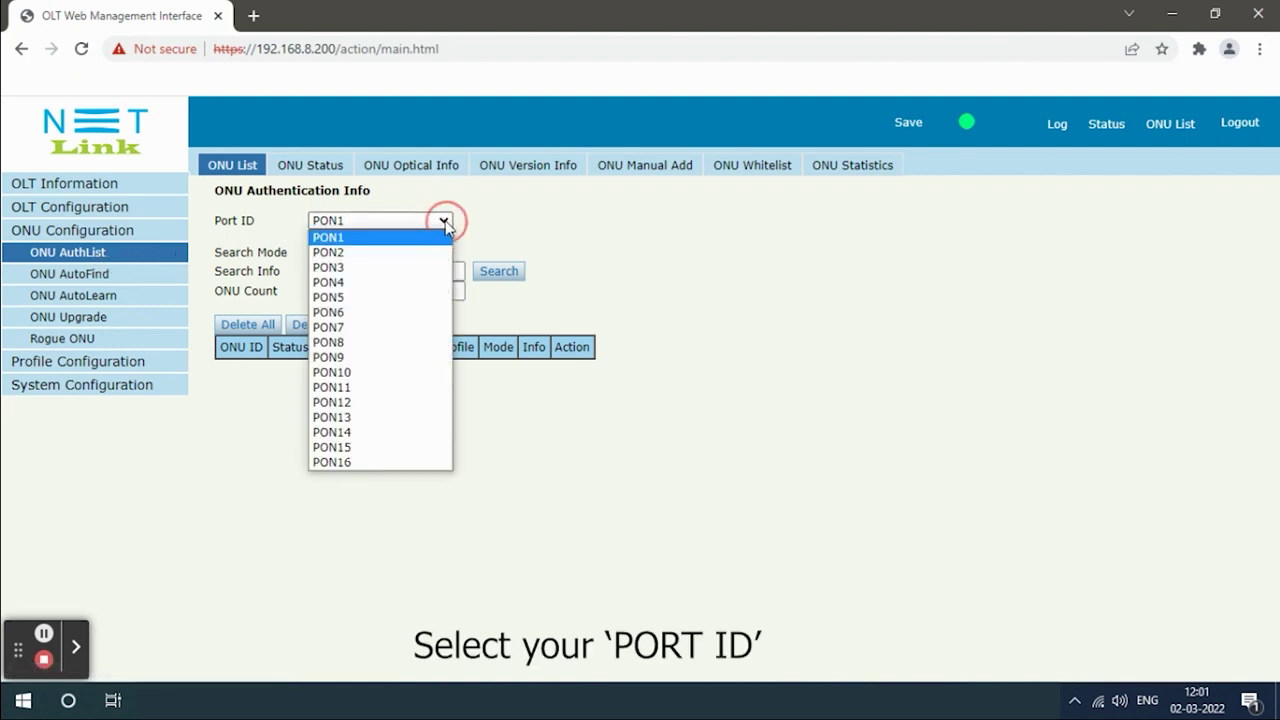
left_click(355, 256)
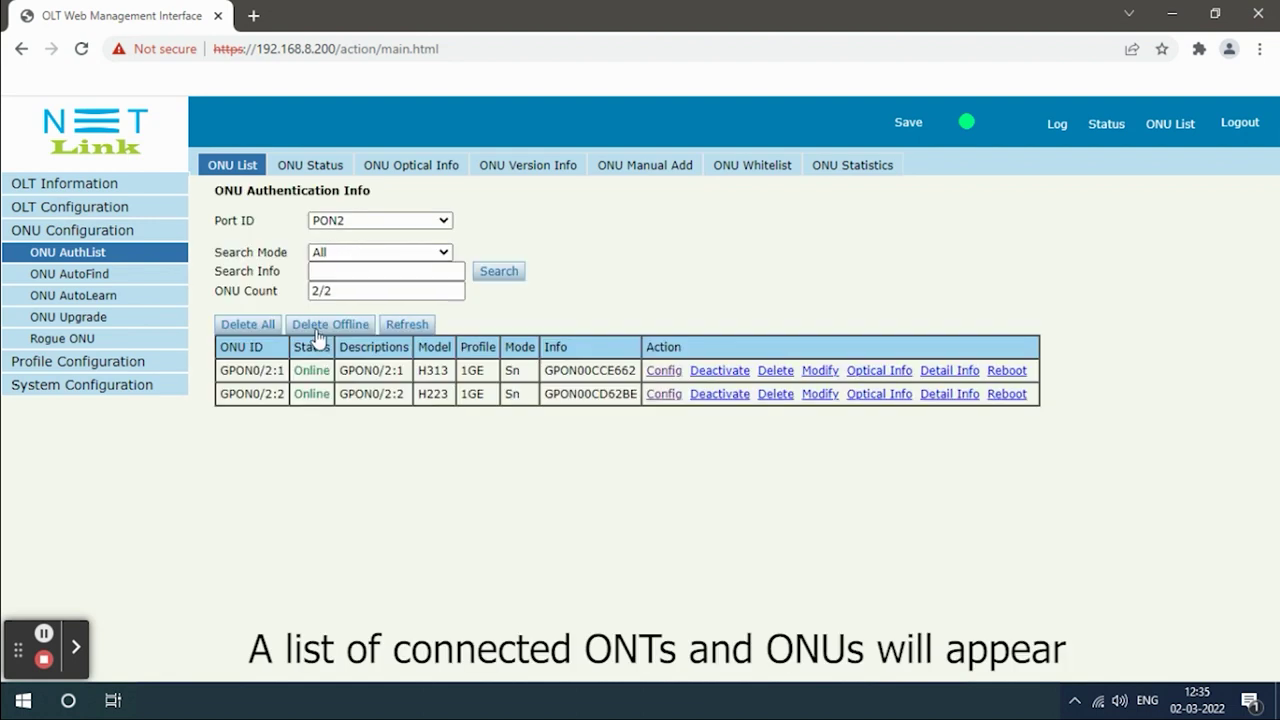
Start a new WAN connection on ONU GPON0/2:2 in route mode with ipv4.
left_click(664, 395)
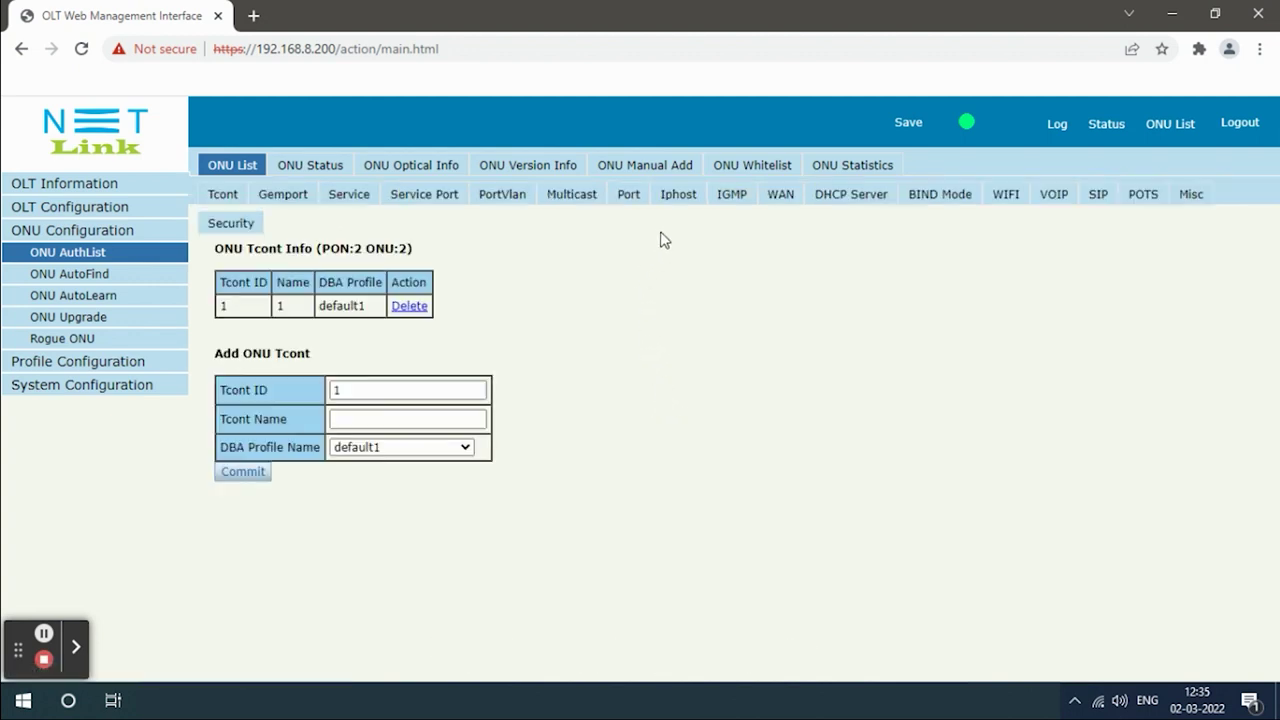
left_click(781, 197)
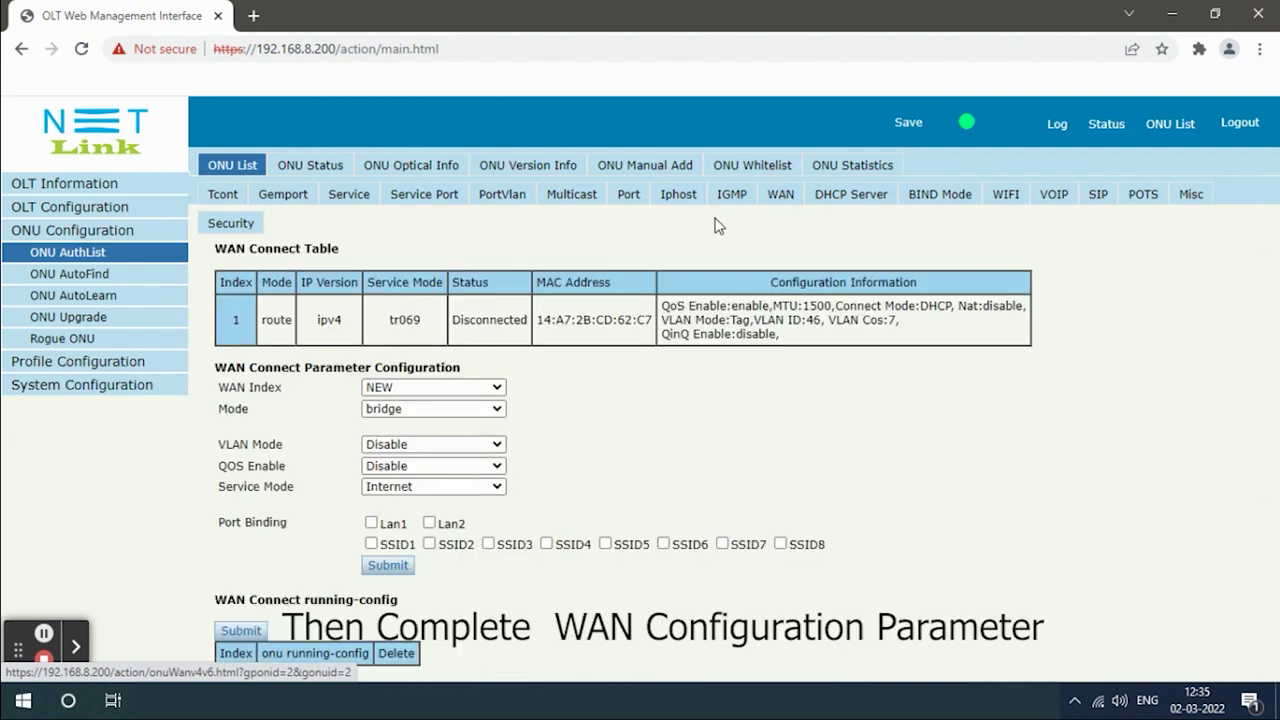
left_click(400, 389)
left_click(397, 405)
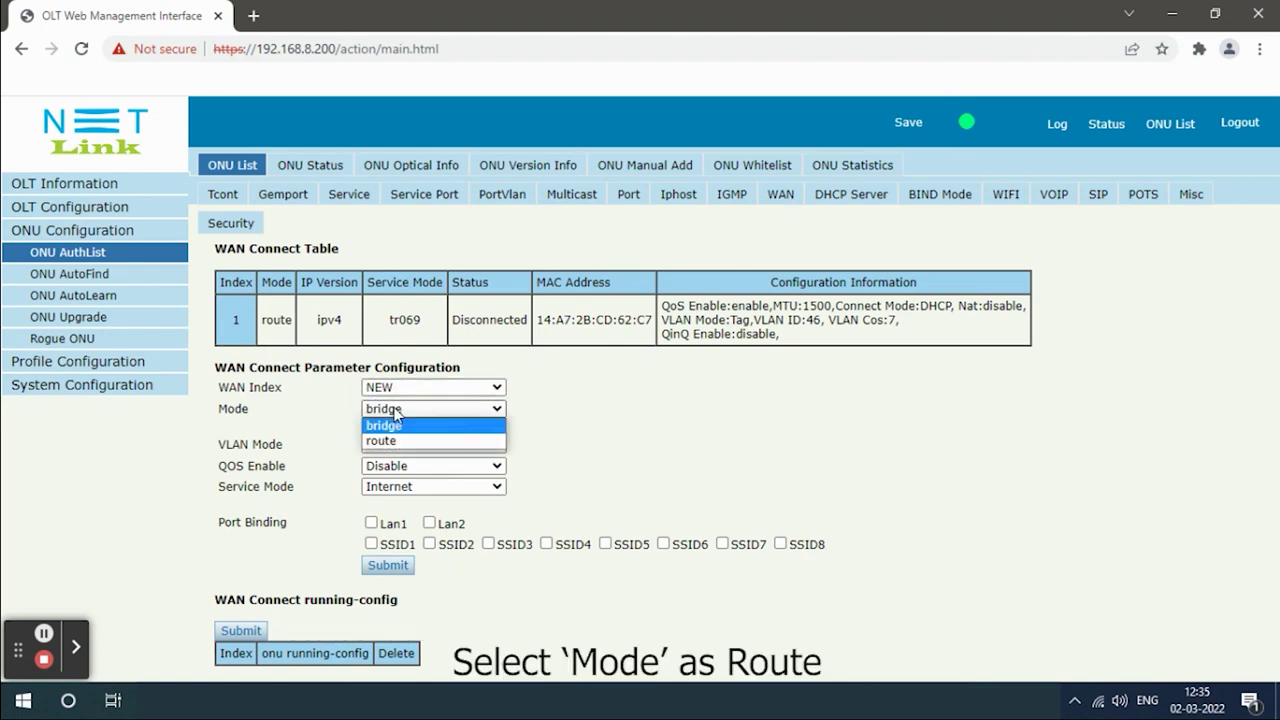
left_click(397, 442)
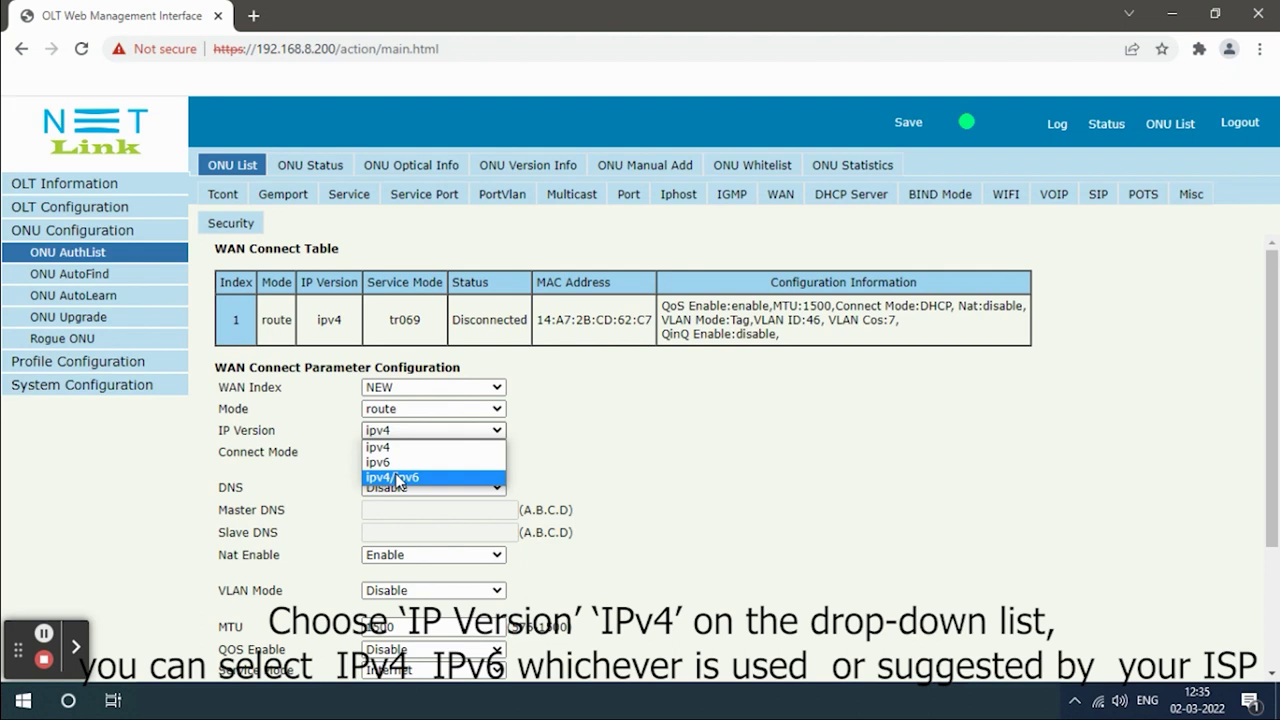
left_click(397, 453)
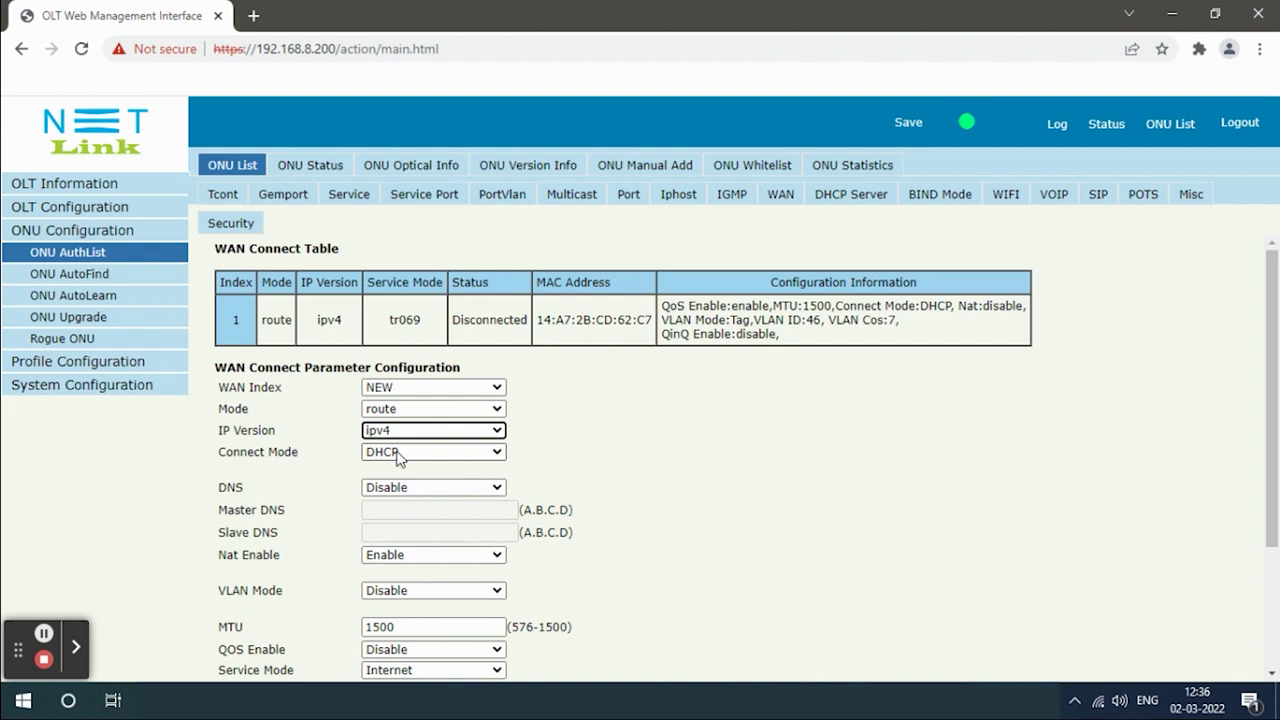
left_click(399, 455)
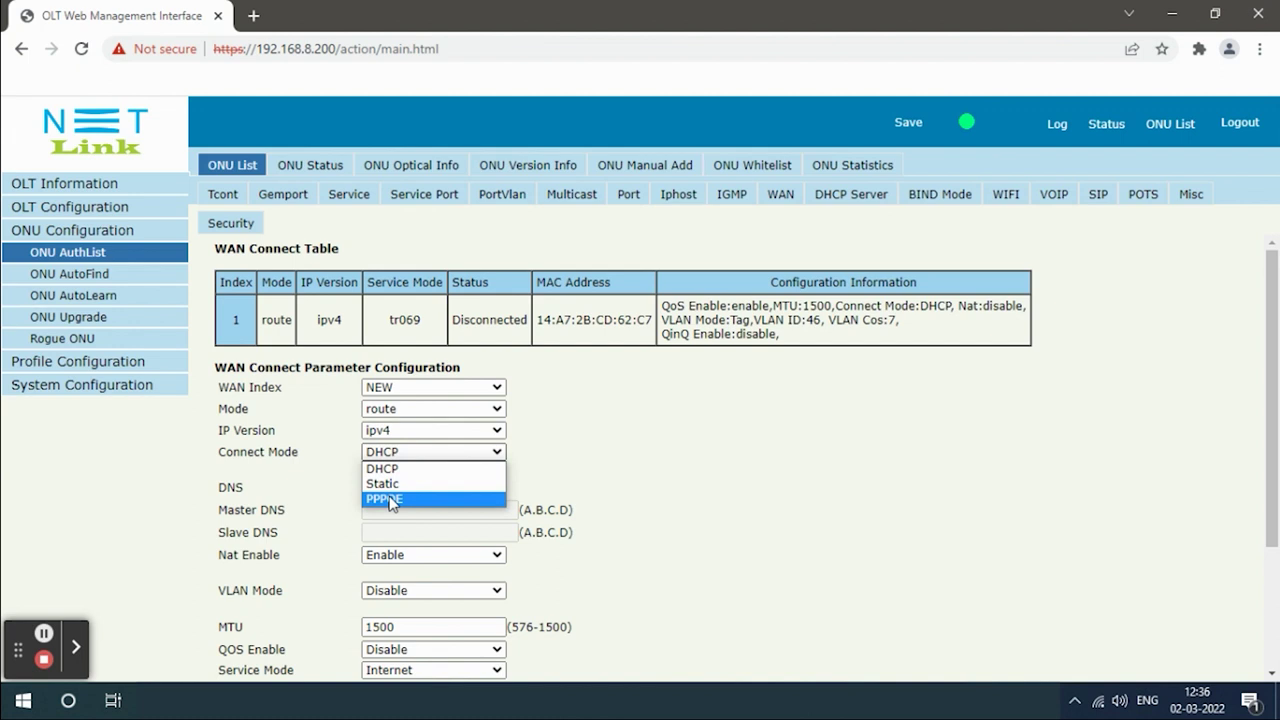
left_click(391, 500)
left_click(426, 511)
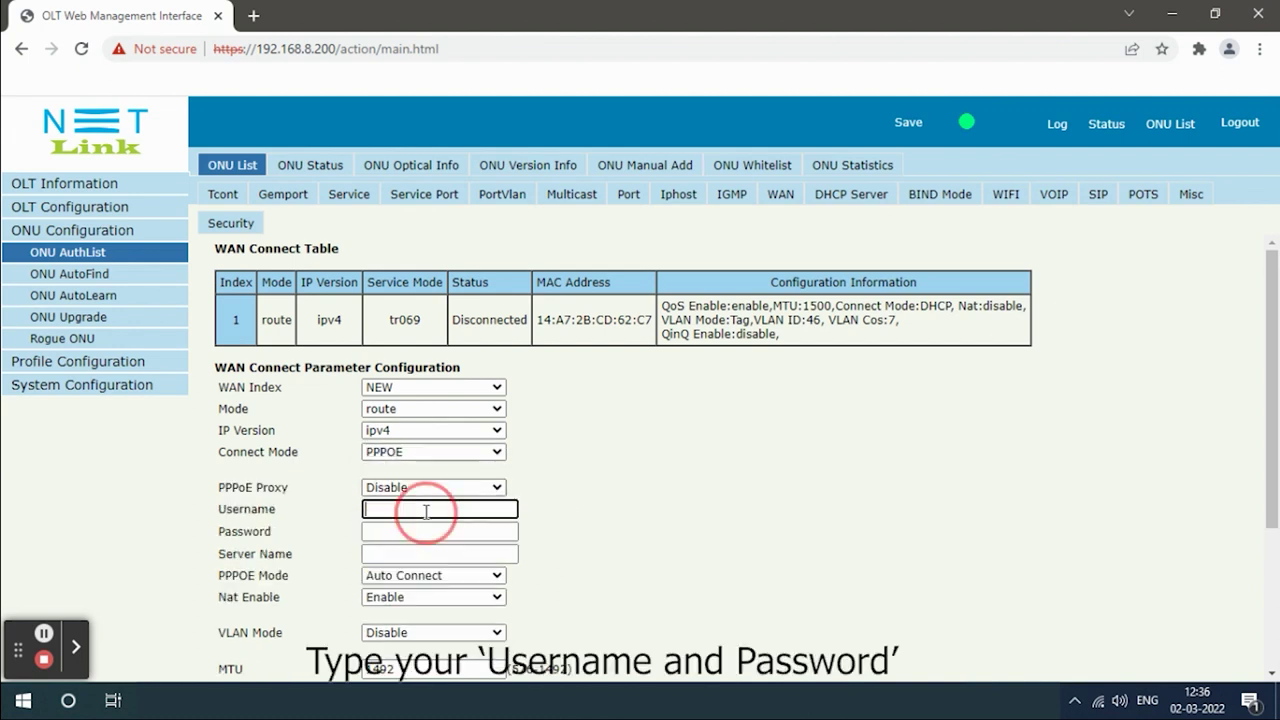
type("2")
left_click(418, 536)
scroll(400, 480, "down", 2)
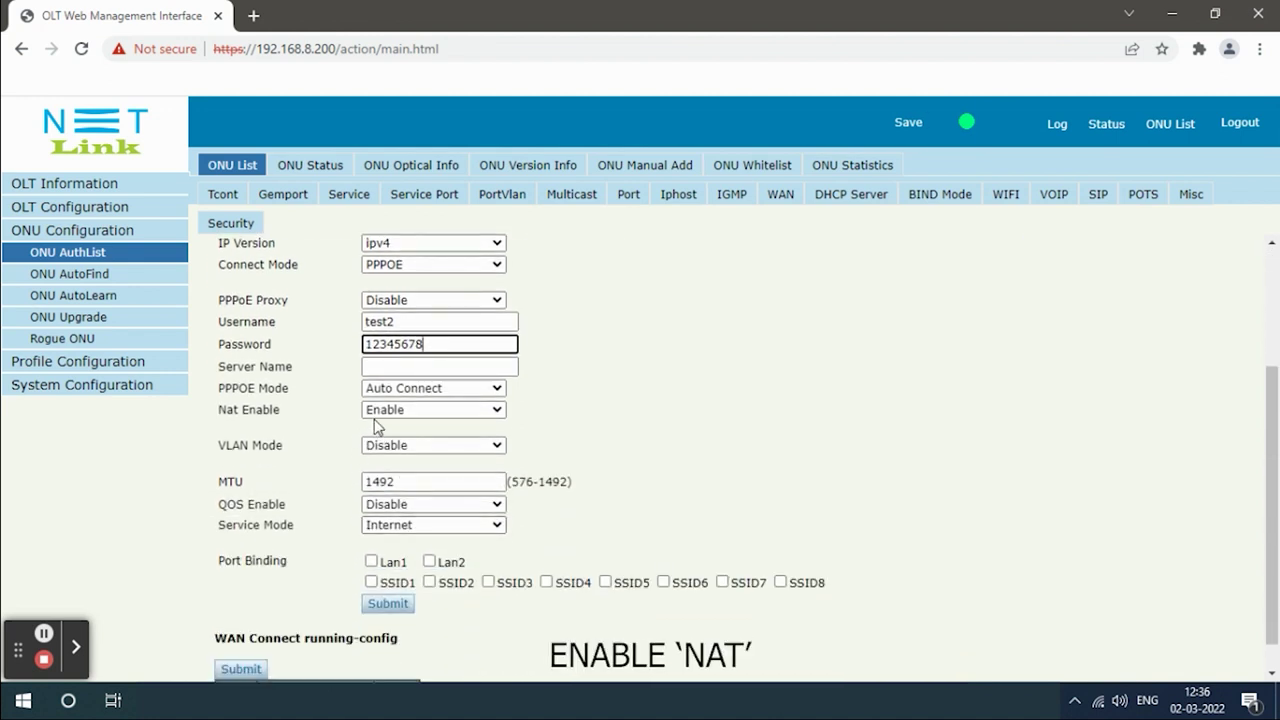
Keep NAT enabled and set VLAN mode to Tag with VLAN ID 500.
left_click(405, 412)
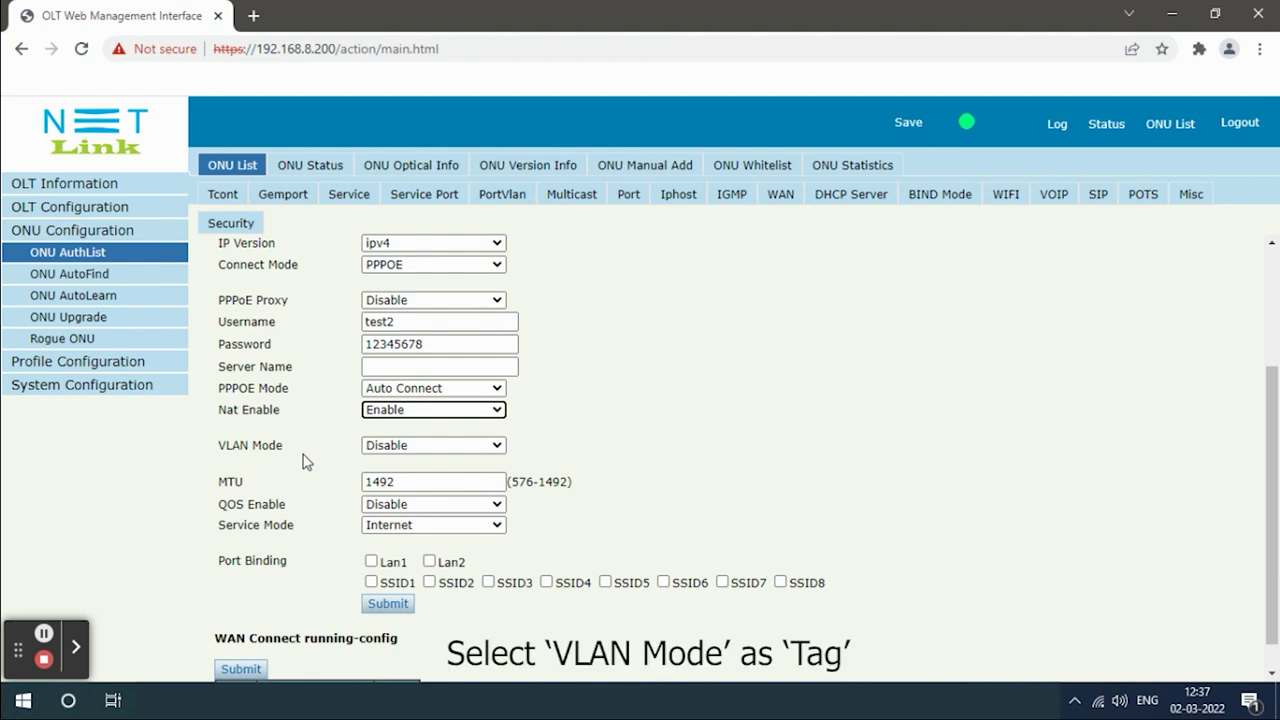
left_click(416, 449)
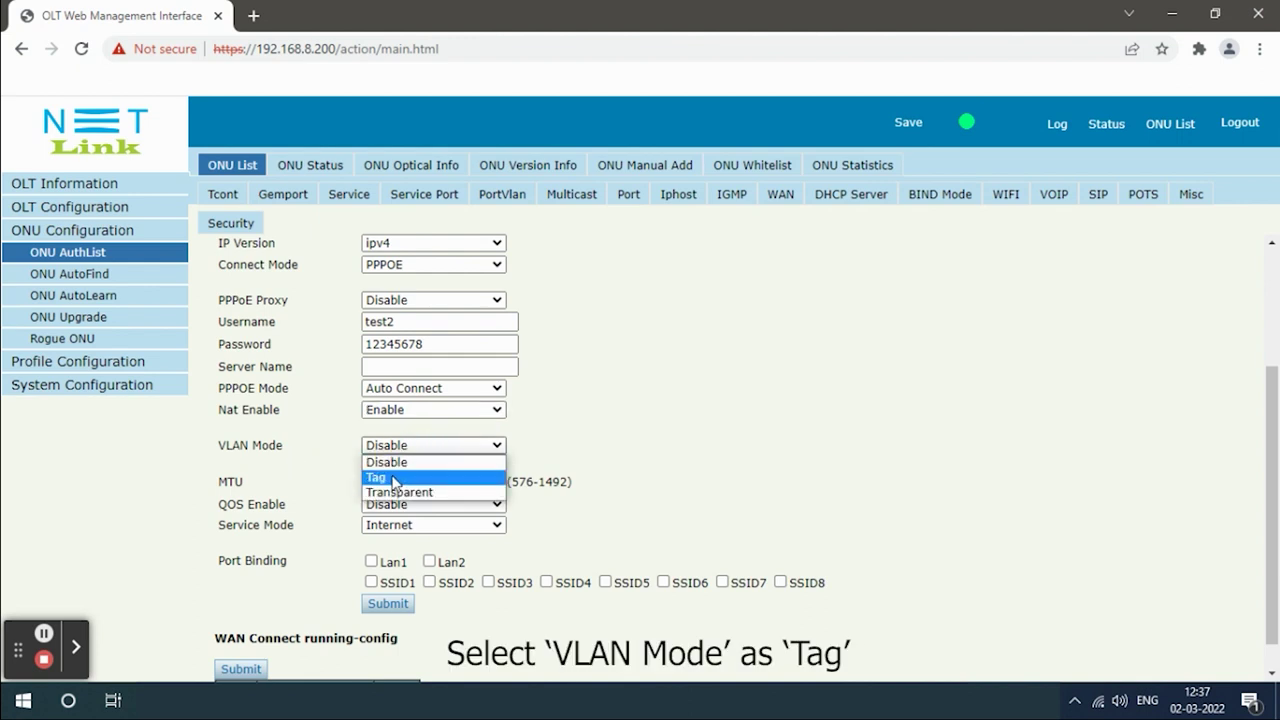
left_click(384, 477)
left_click(382, 469)
type("500")
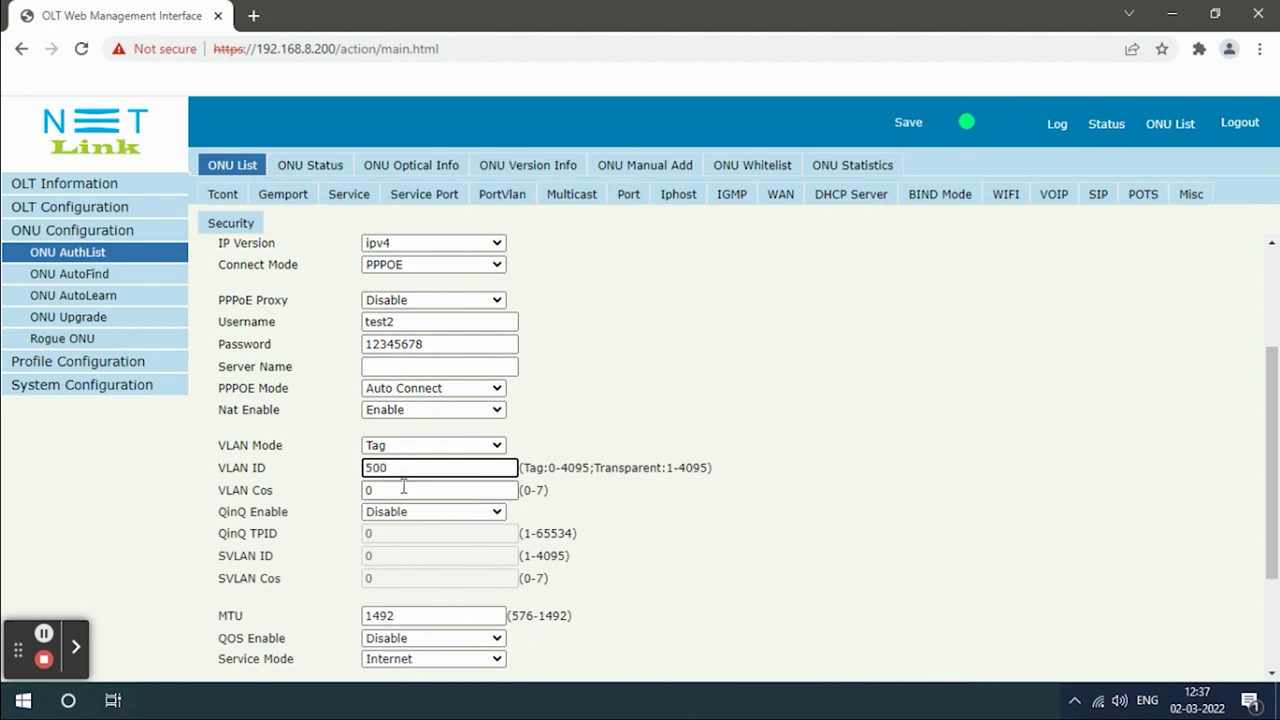
scroll(403, 488, "down", 1)
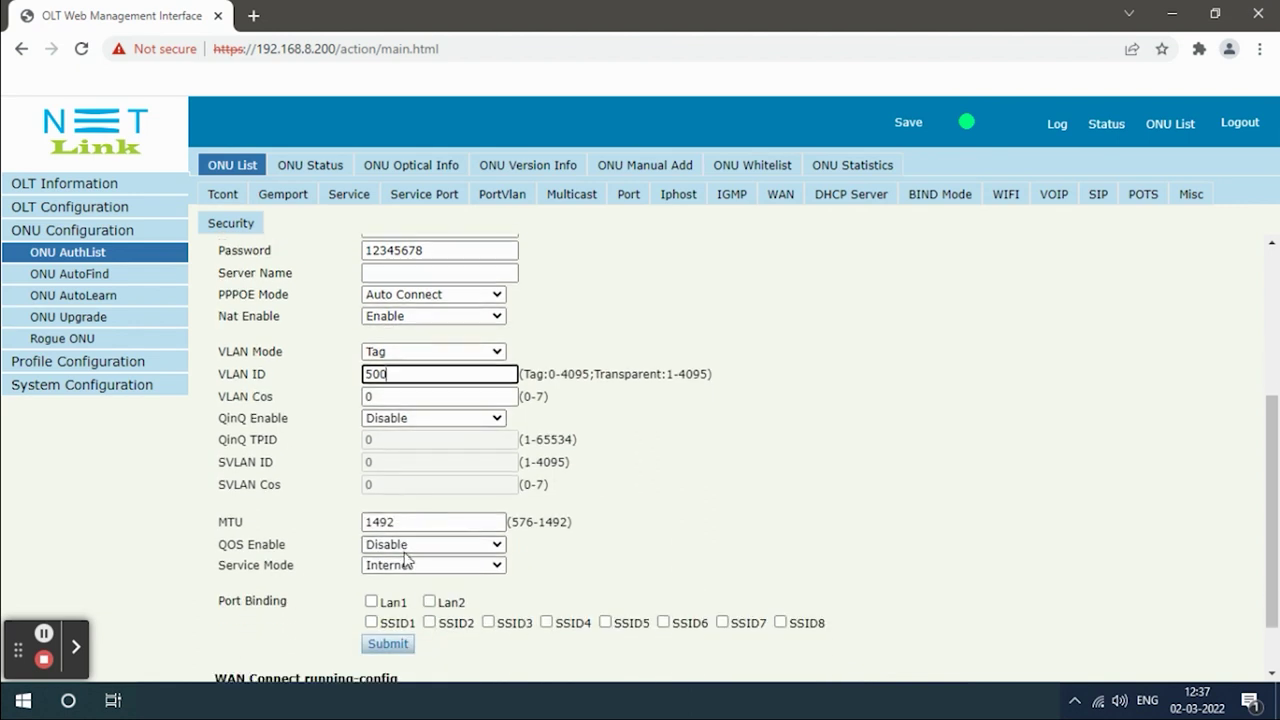
scroll(400, 481, "down", 1)
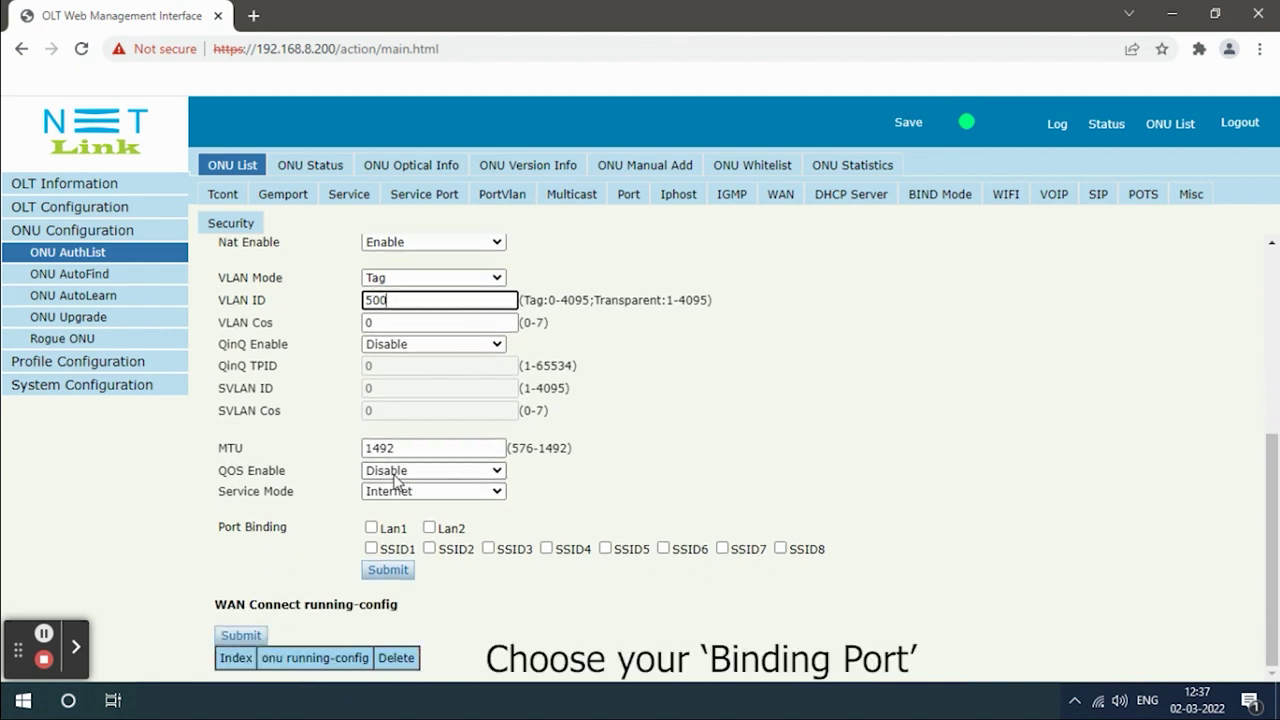
Bind the connection to Lan1, Lan2, SSID1 and SSID2.
left_click(371, 527)
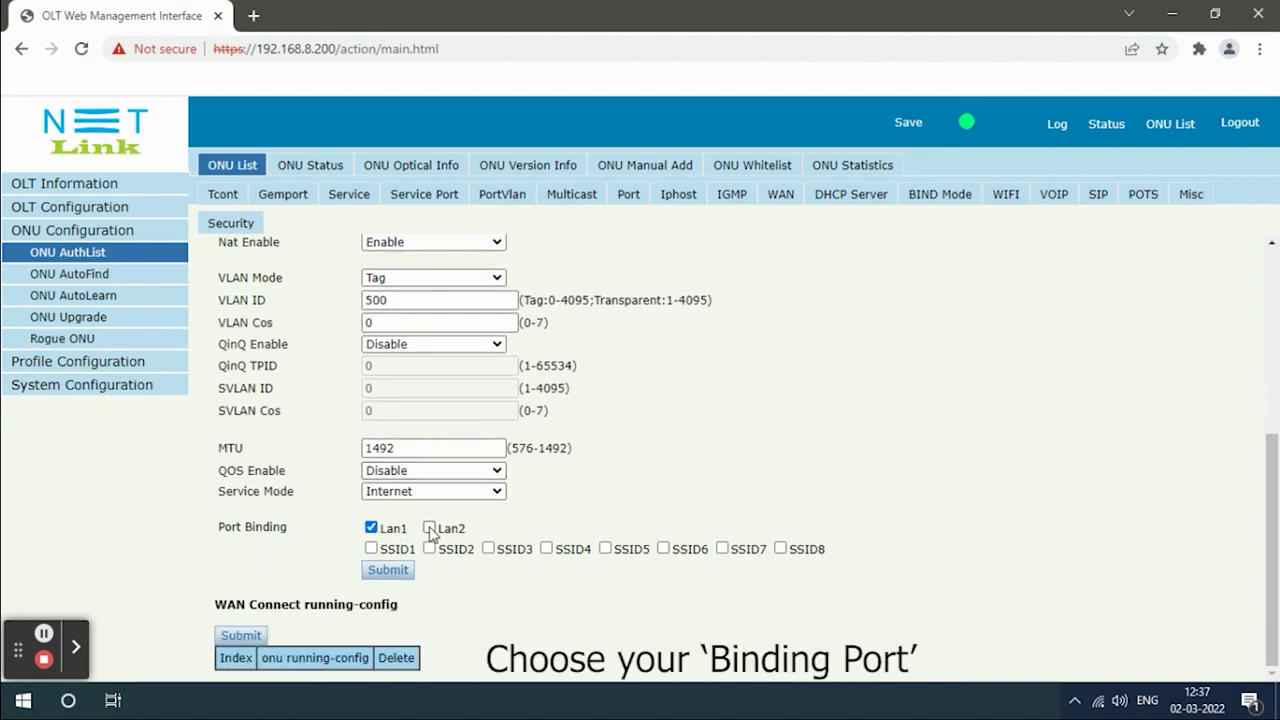
left_click(429, 528)
left_click(371, 549)
left_click(430, 549)
Submit the PPPoE WAN connection and commit the WAN running-config to the ONU.
left_click(388, 571)
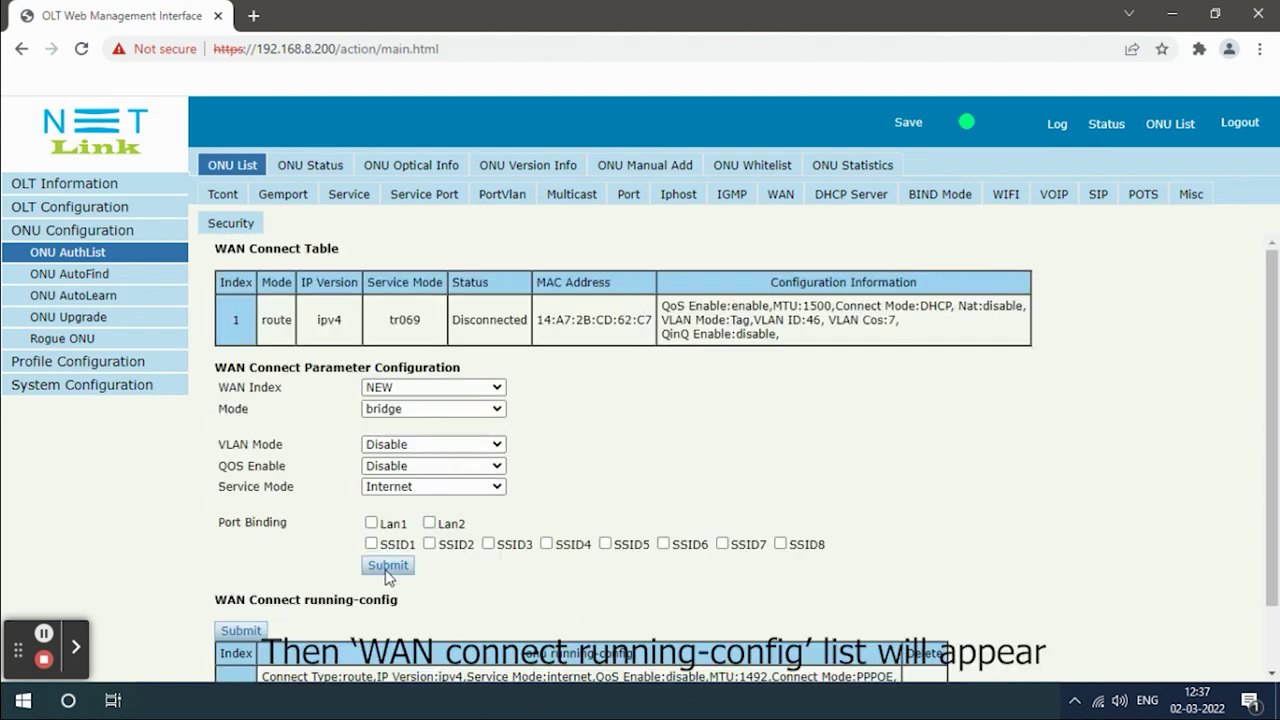
scroll(388, 575, "down", 2)
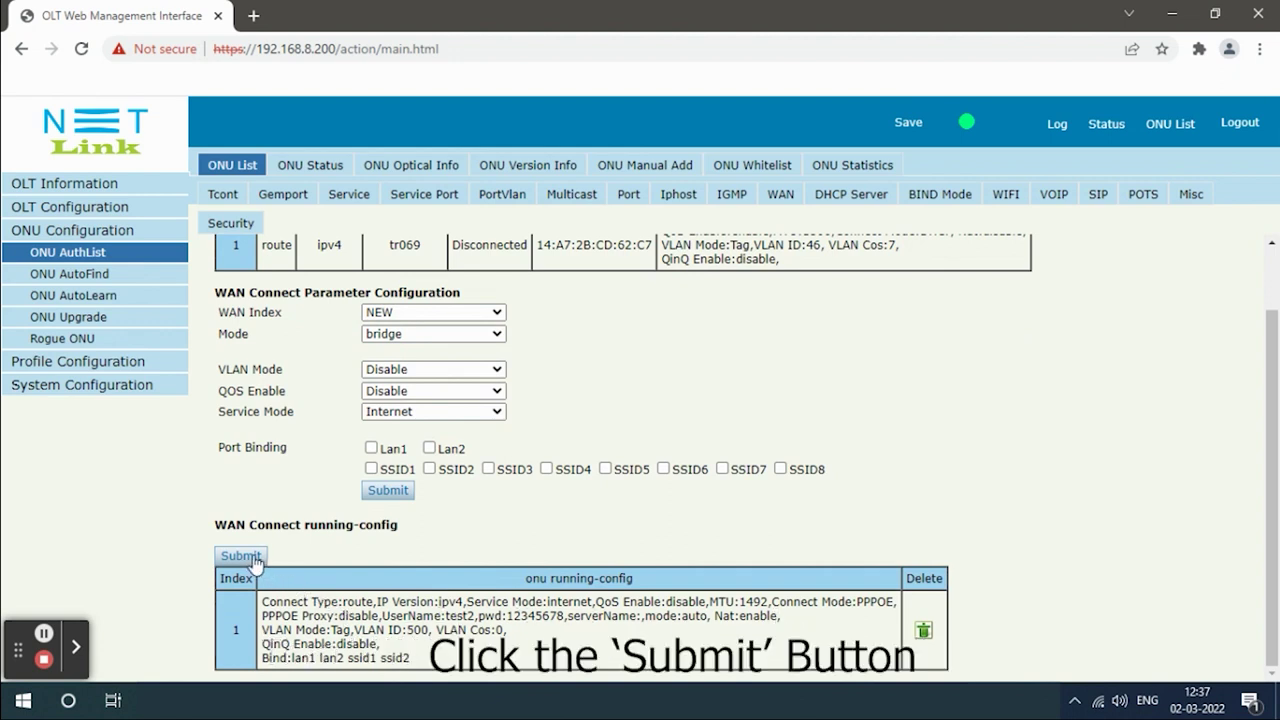
left_click(254, 562)
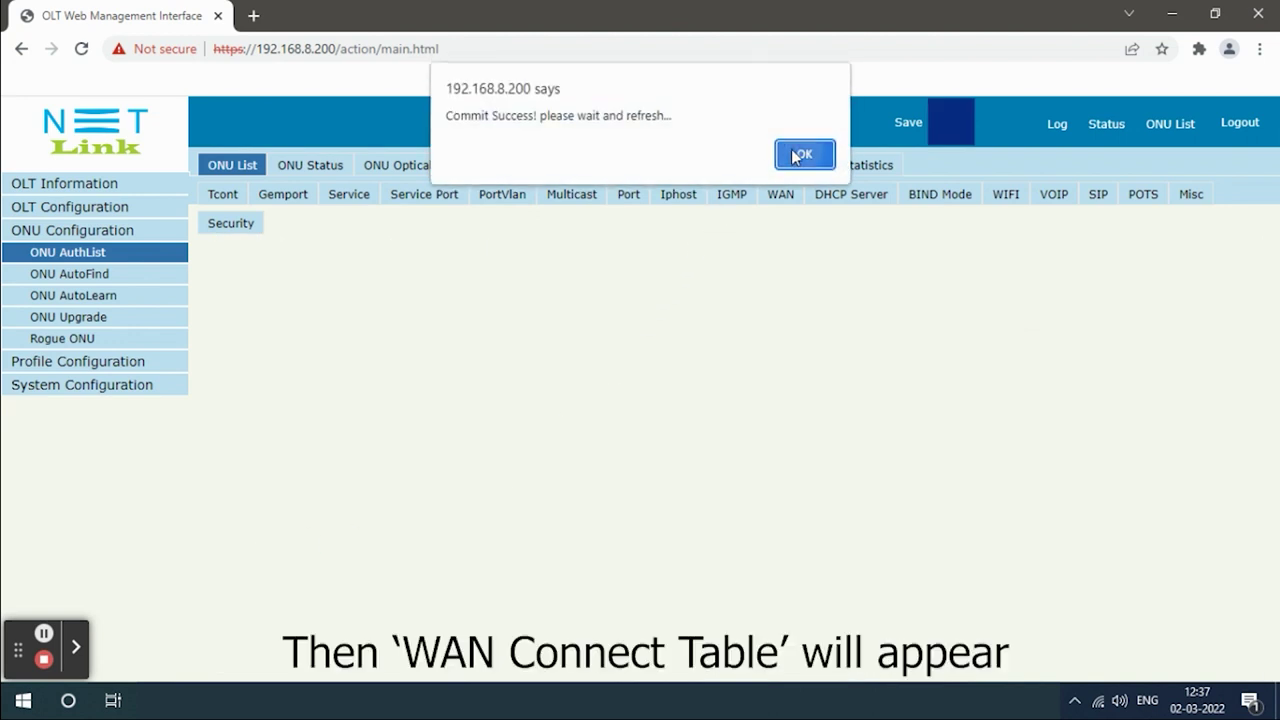
Dismiss the Commit Success alert to show the Connected PPPoE VLAN 500 entry.
left_click(796, 157)
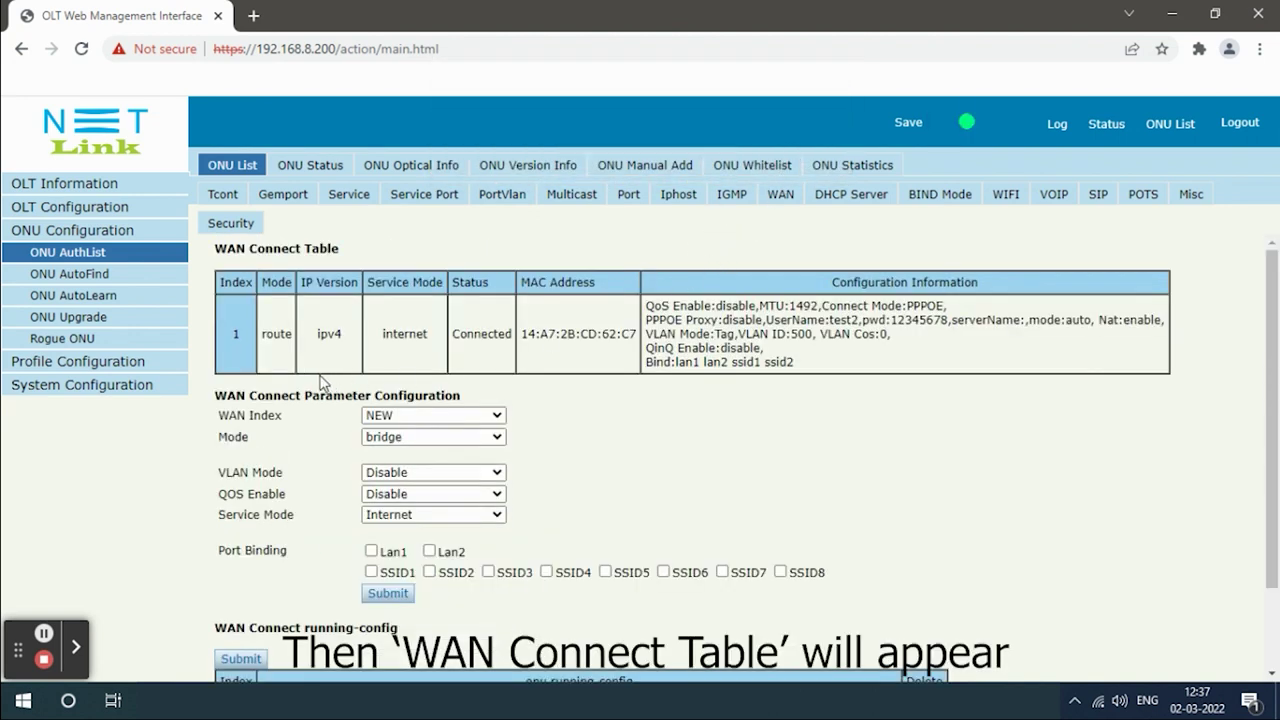